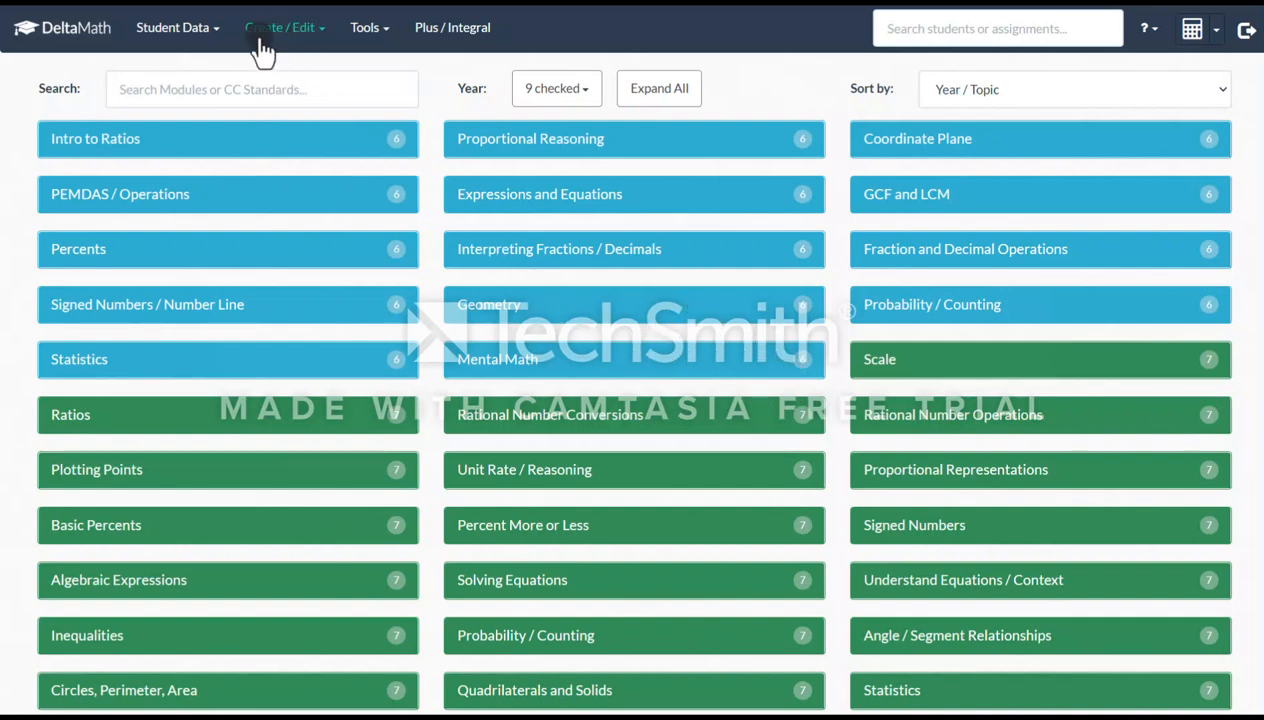
Start a new standard assignment and name it Two-Step Equation
left_click(291, 40)
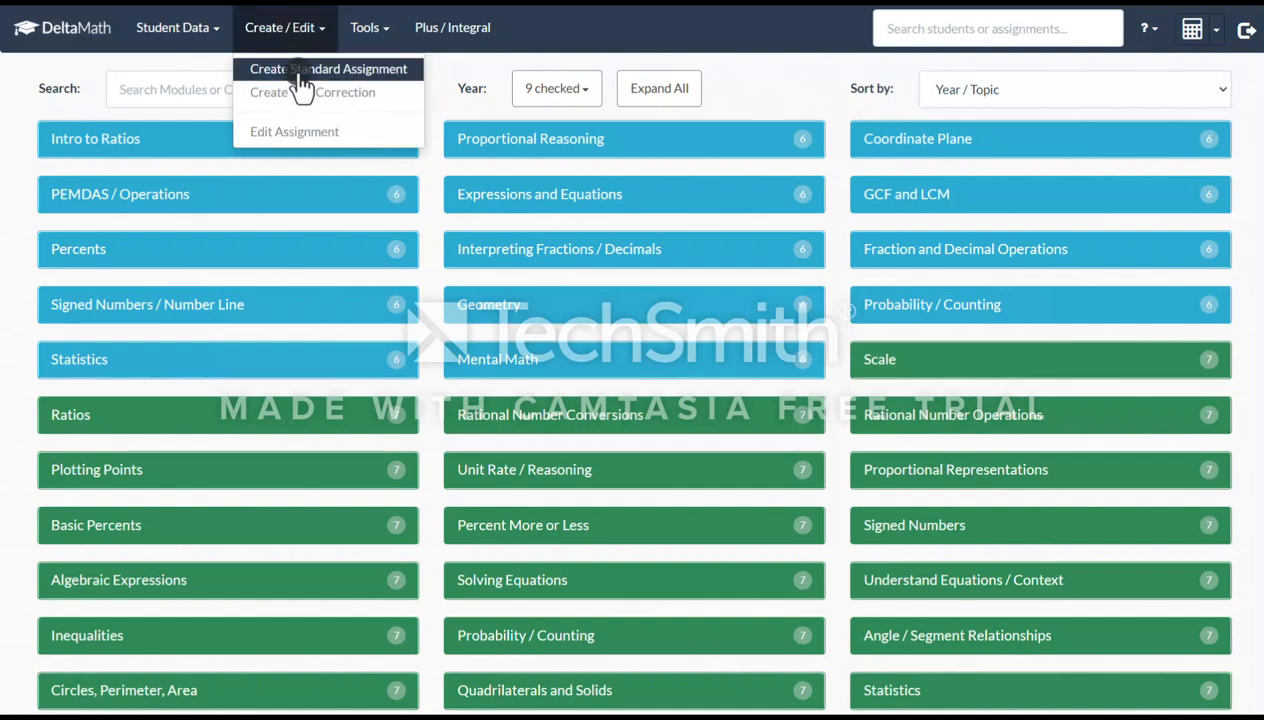
left_click(300, 72)
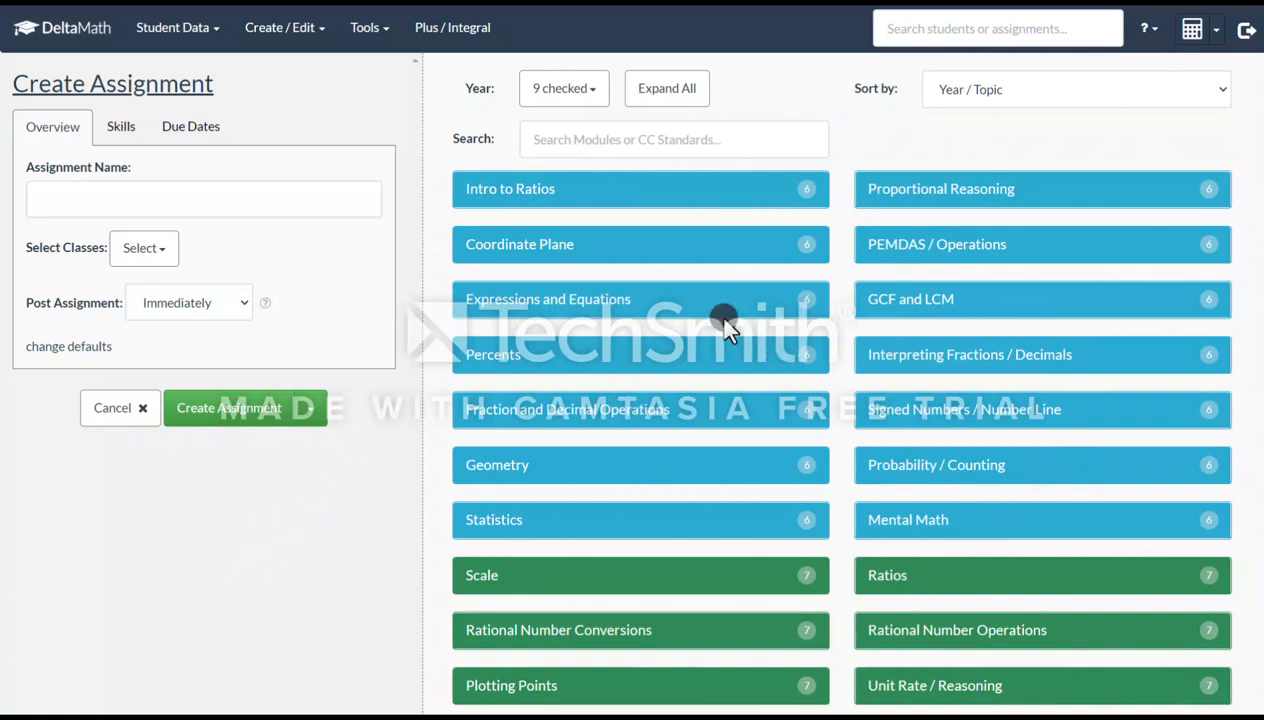
left_click(96, 192)
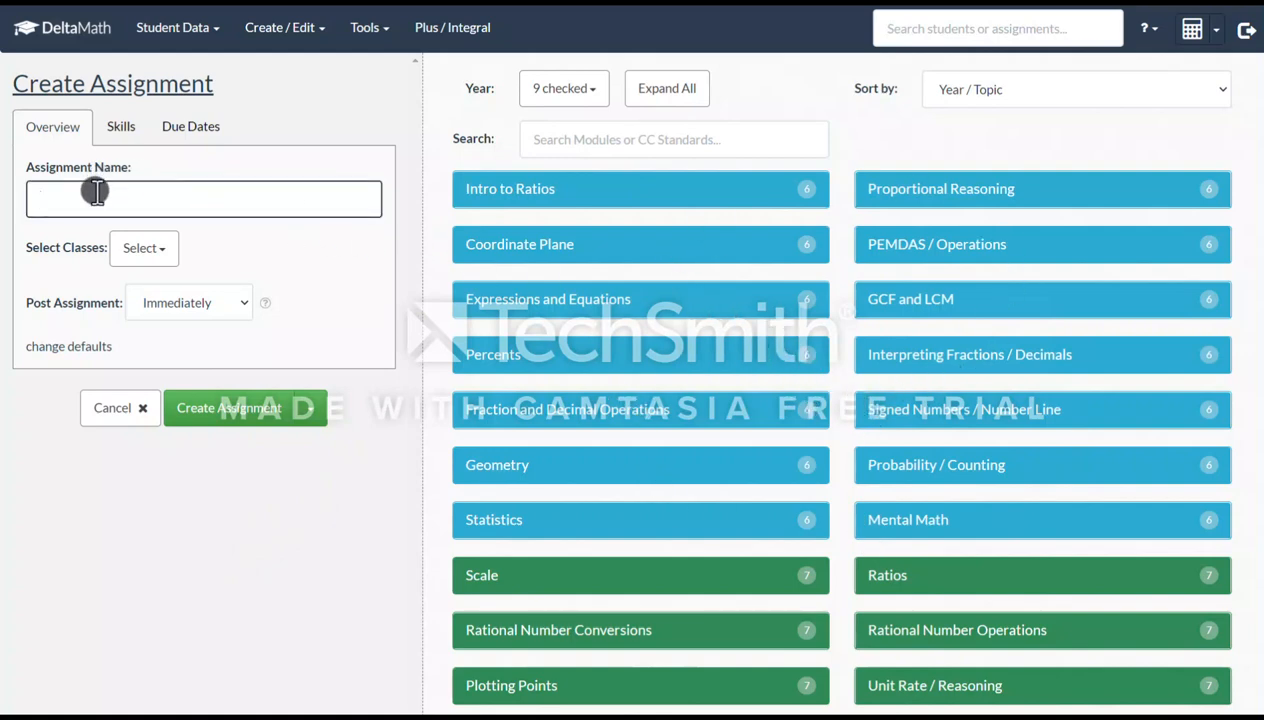
type("Two-Step Equation")
Assign it to Period 5 only, clearing all other classes
left_click(147, 256)
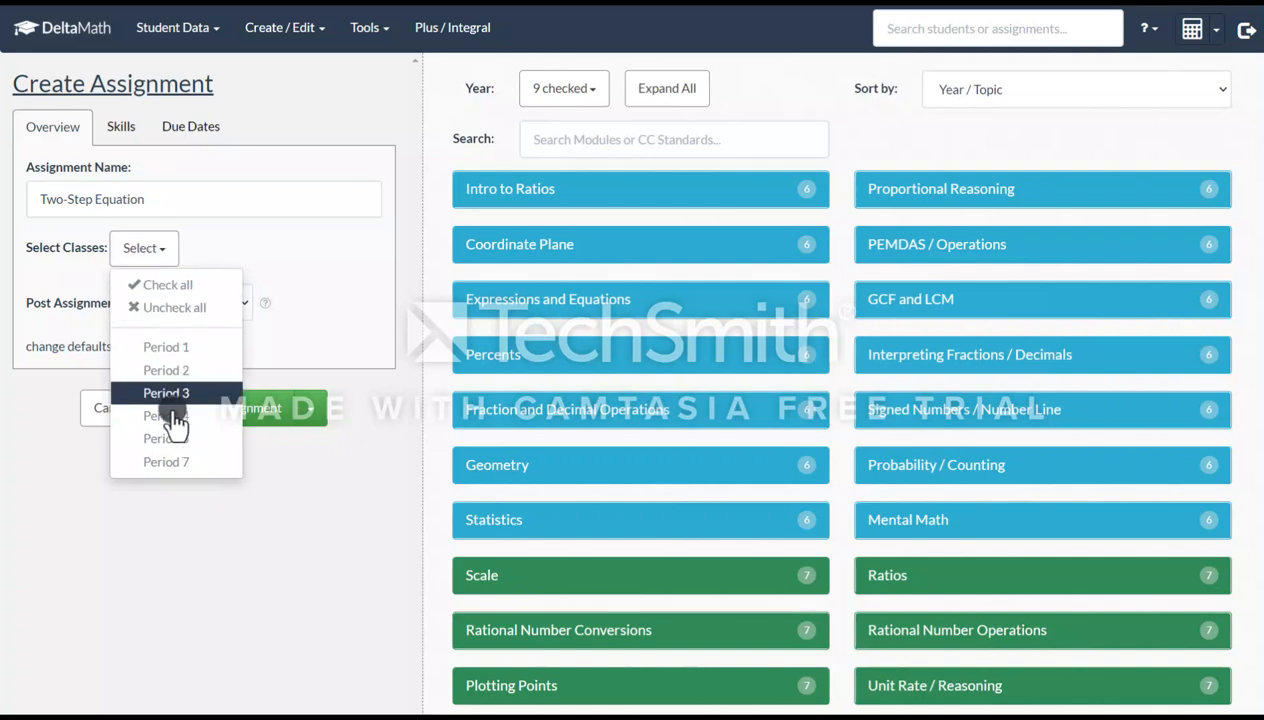
left_click(206, 288)
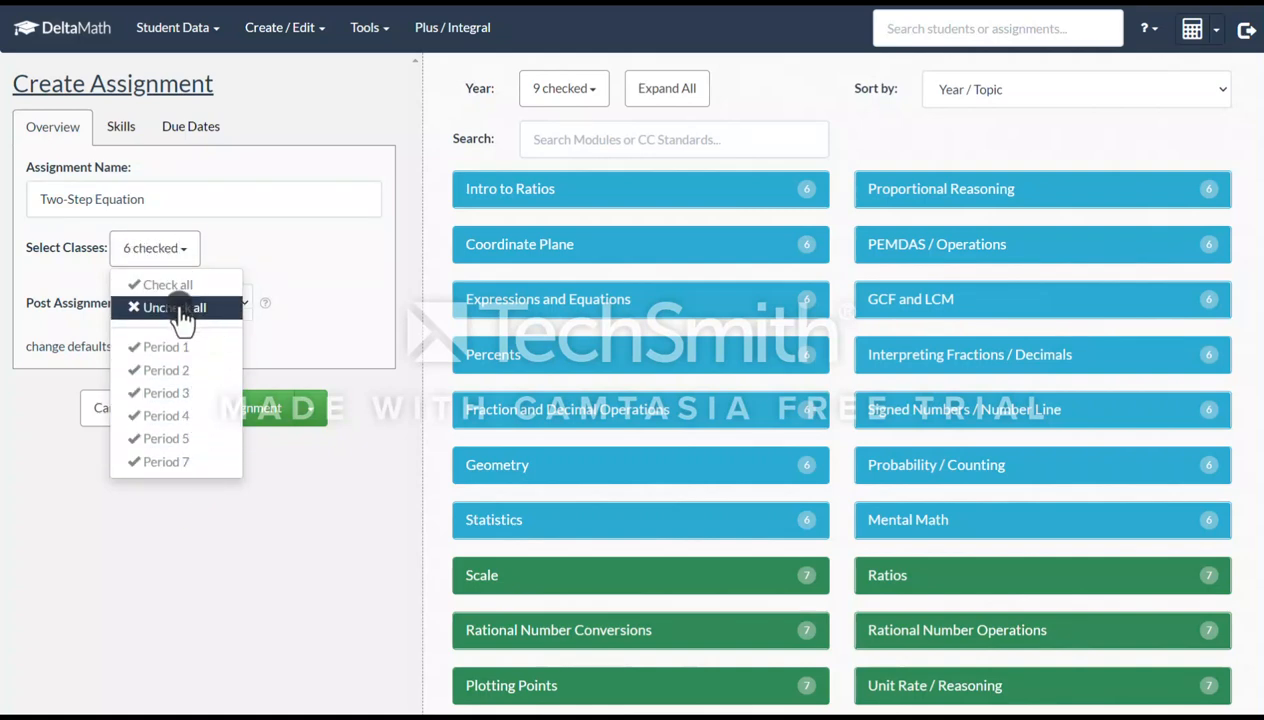
left_click(179, 309)
left_click(168, 438)
left_click(260, 252)
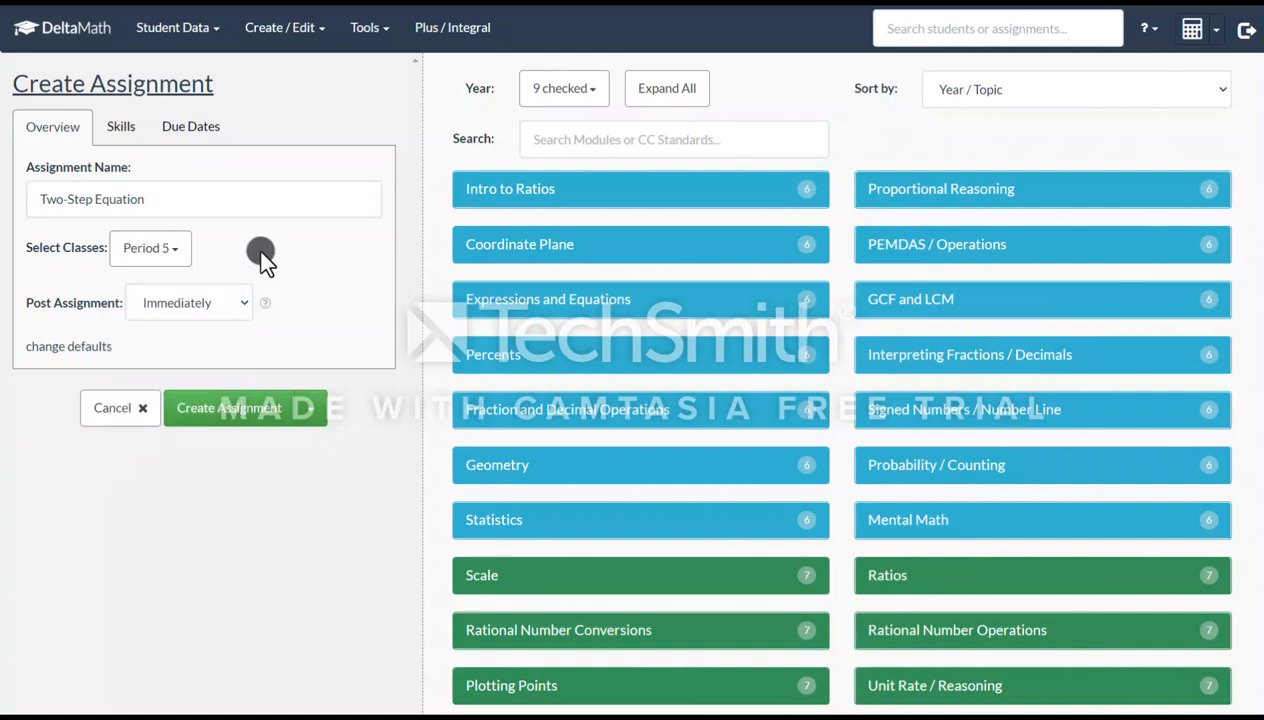
left_click(215, 310)
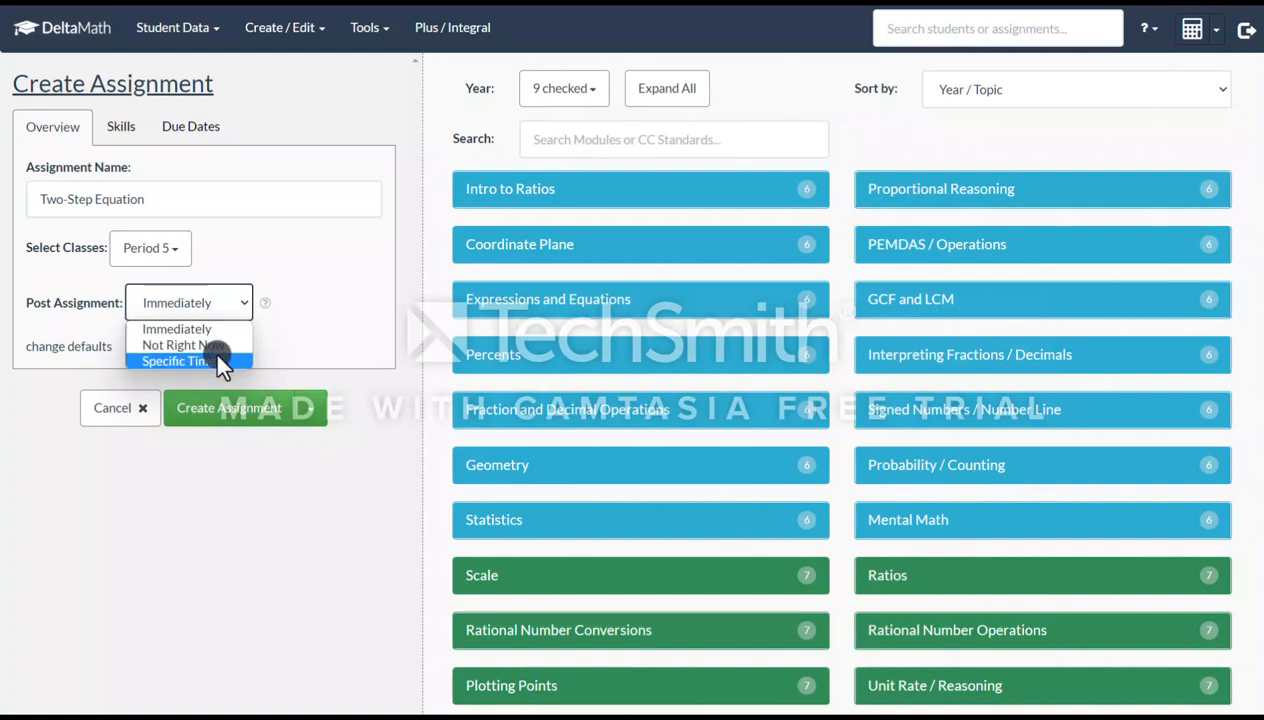
left_click(212, 360)
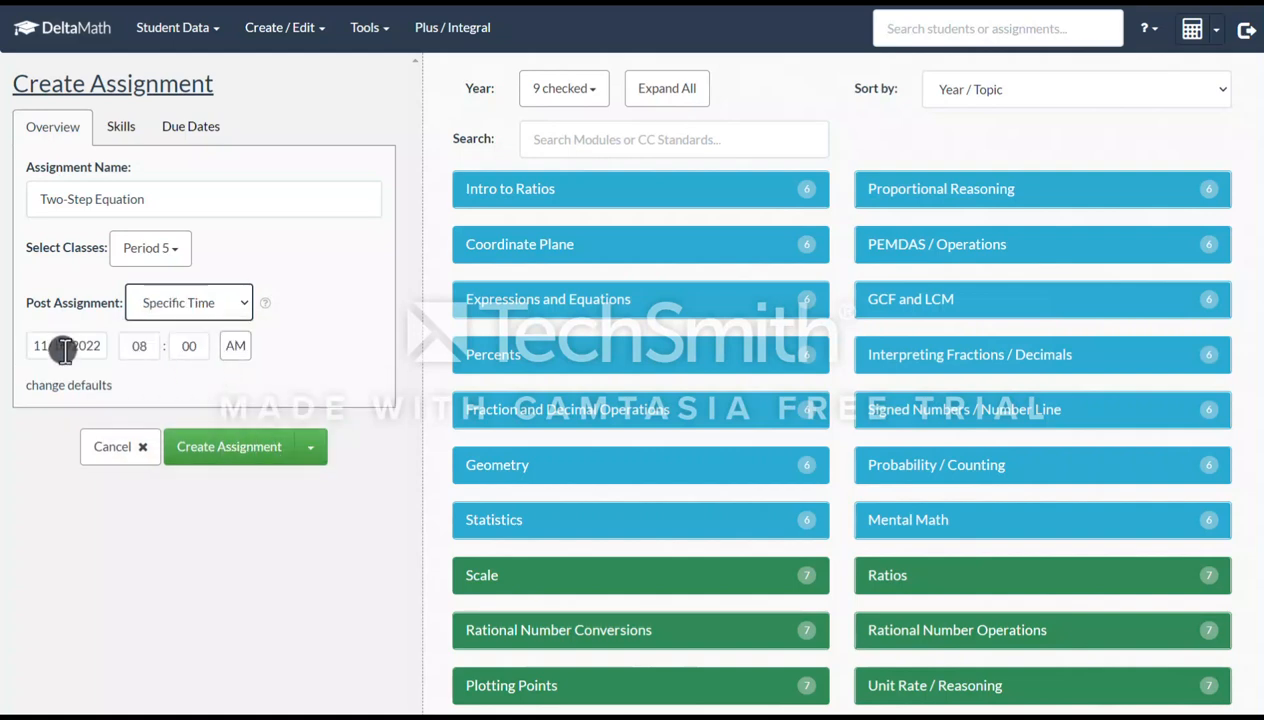
left_click(64, 345)
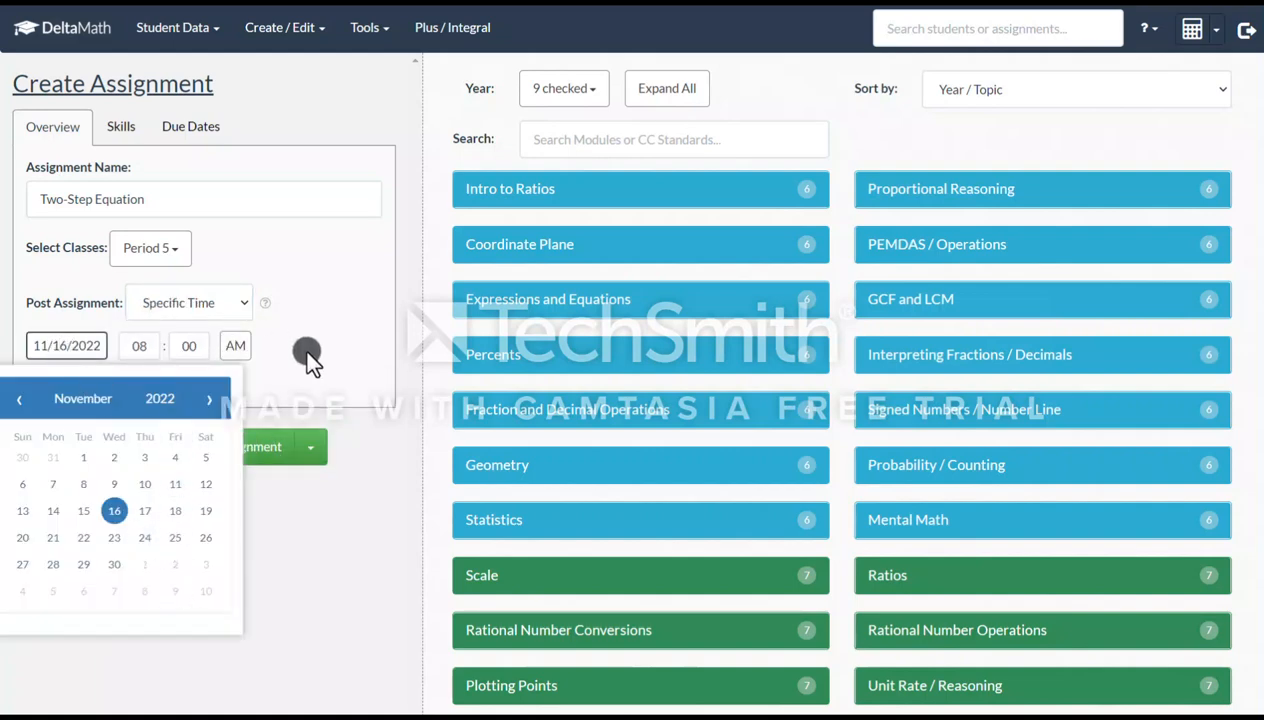
left_click(277, 354)
left_click(223, 303)
left_click(214, 326)
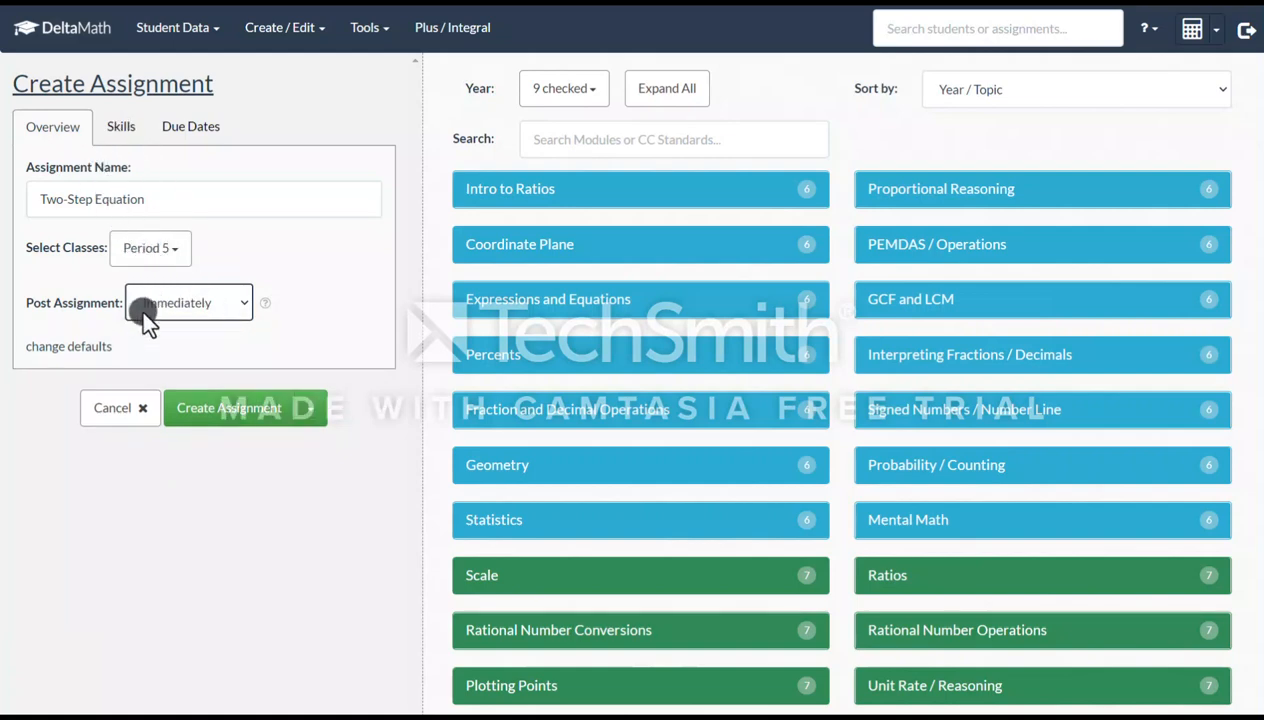
Search the skills for "two st" and open the Two Step Equations skill preview
left_click(120, 127)
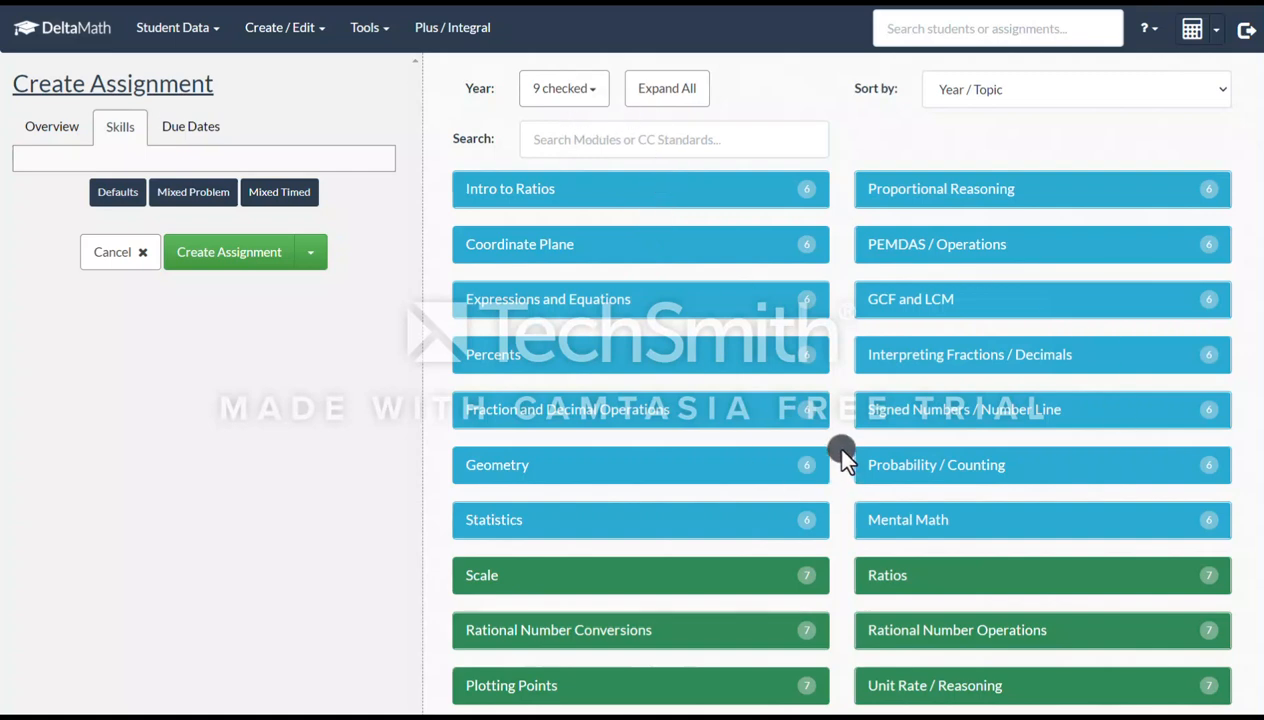
left_click(698, 138)
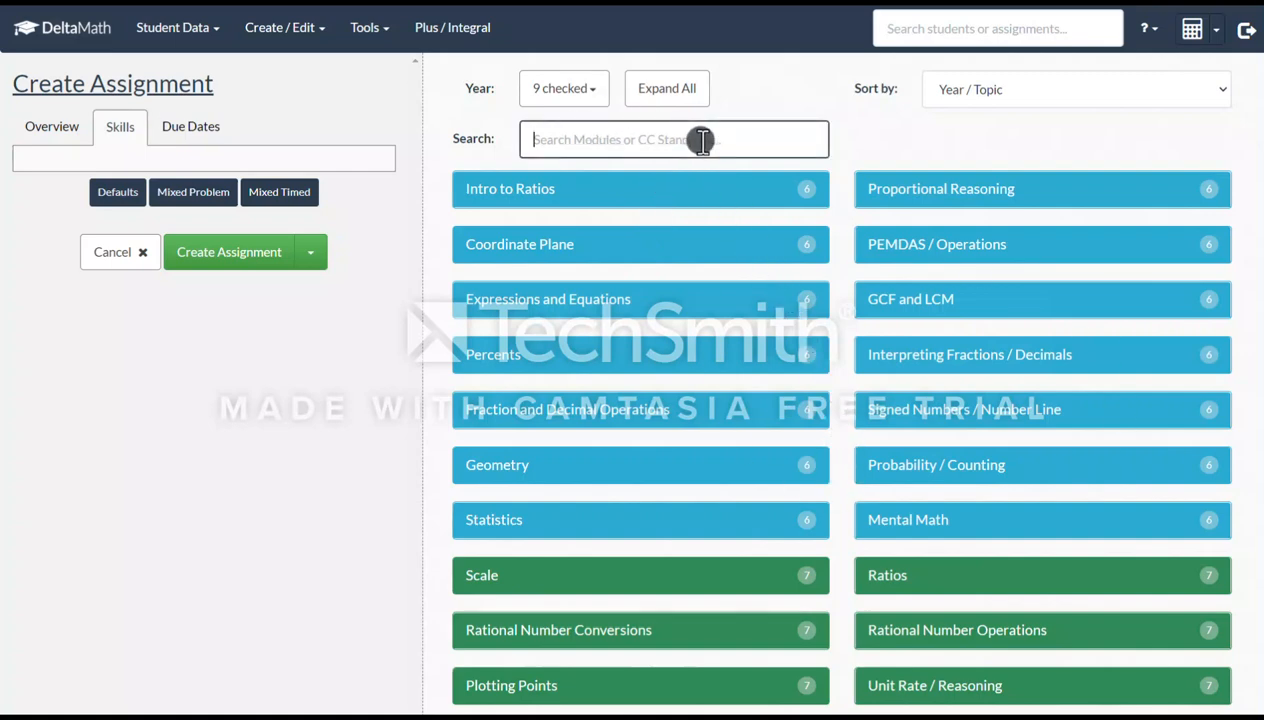
type("two")
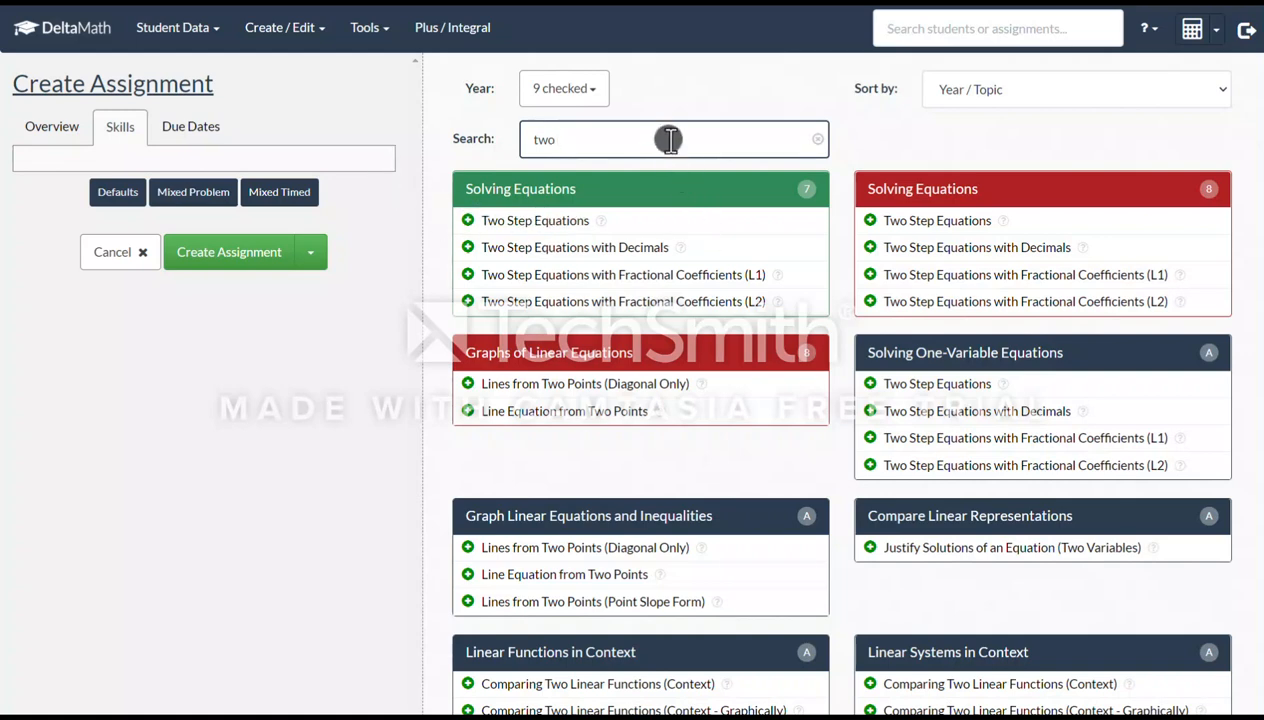
type(" s")
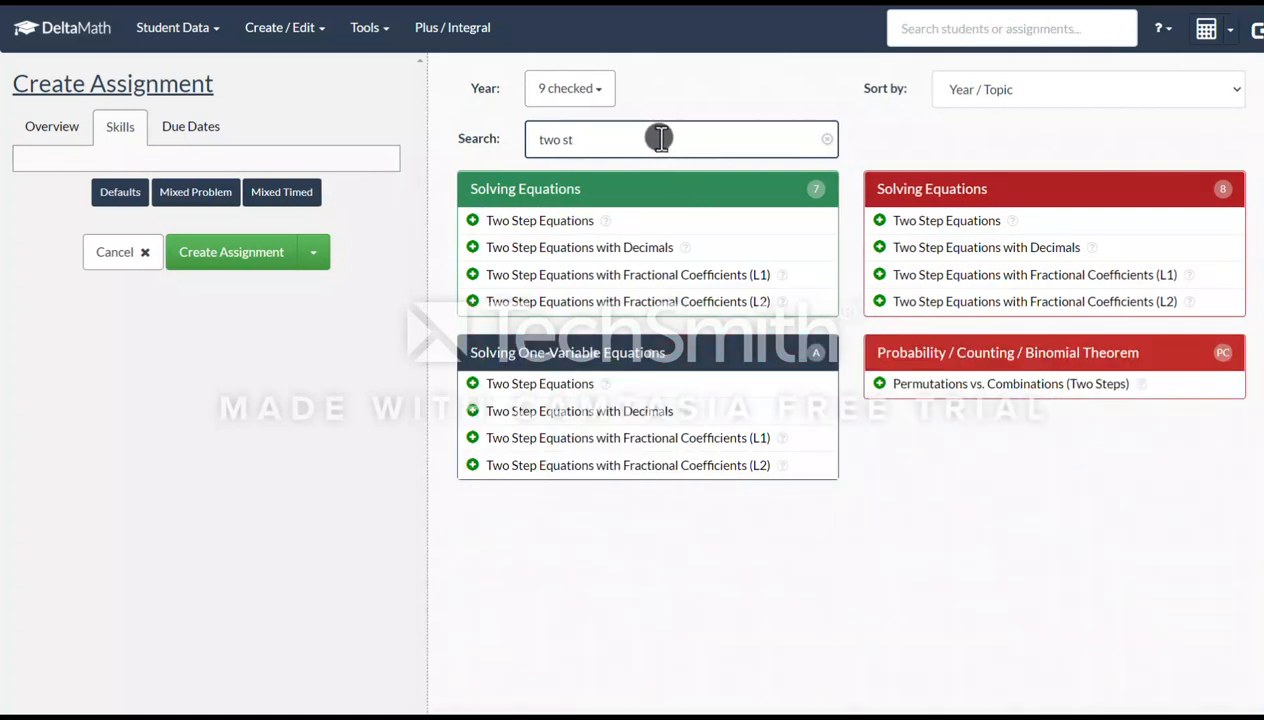
type("t")
left_click(545, 228)
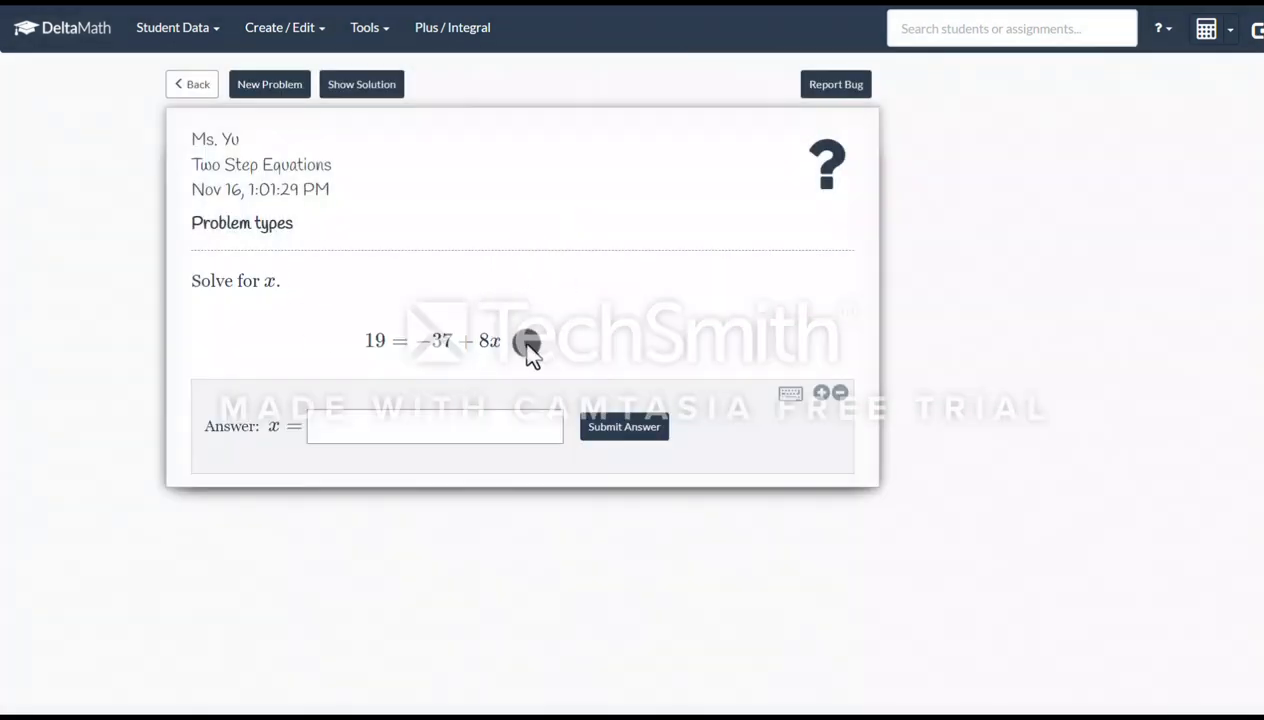
Answer the sample problem with 7 and submit the answer
left_click(478, 424)
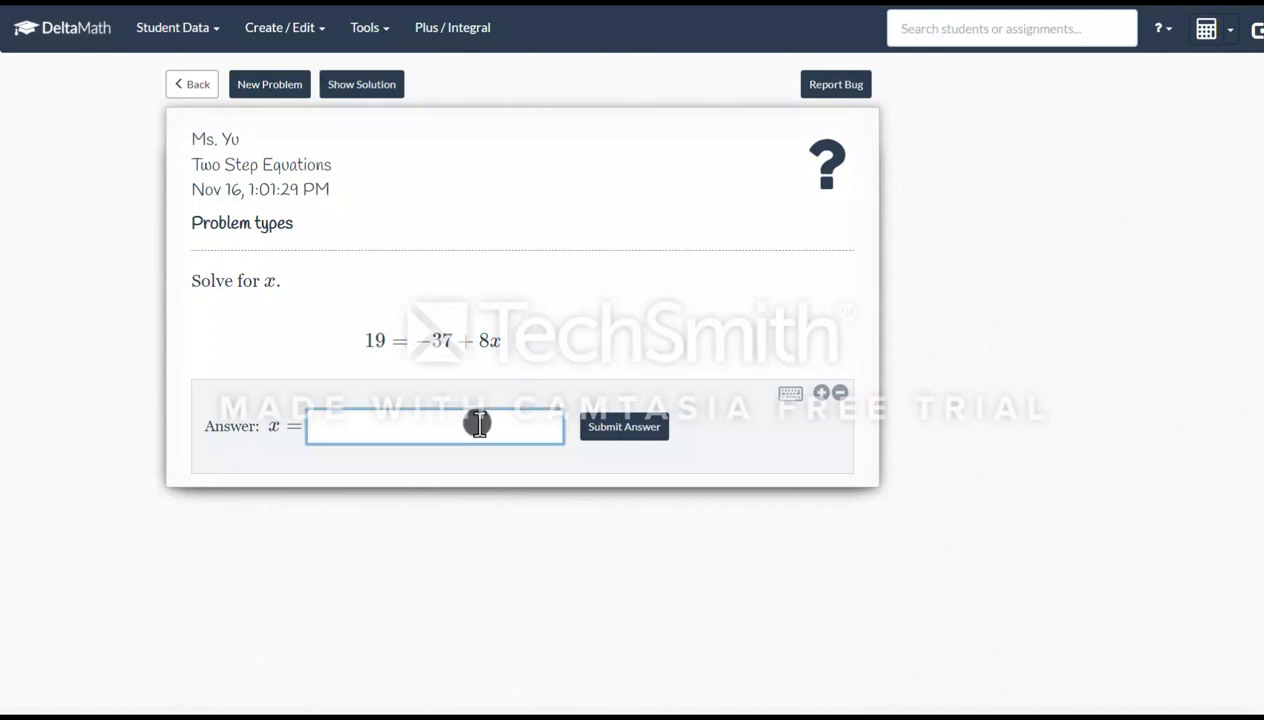
type("7")
left_click(638, 428)
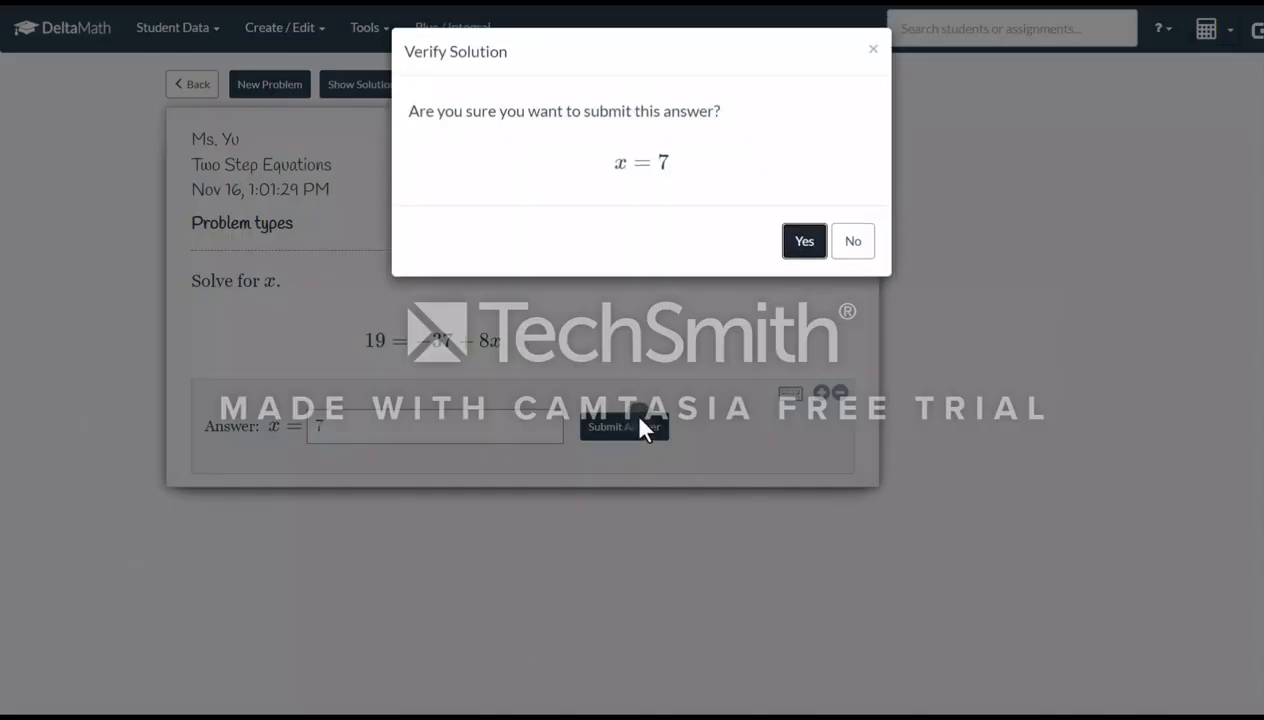
left_click(806, 252)
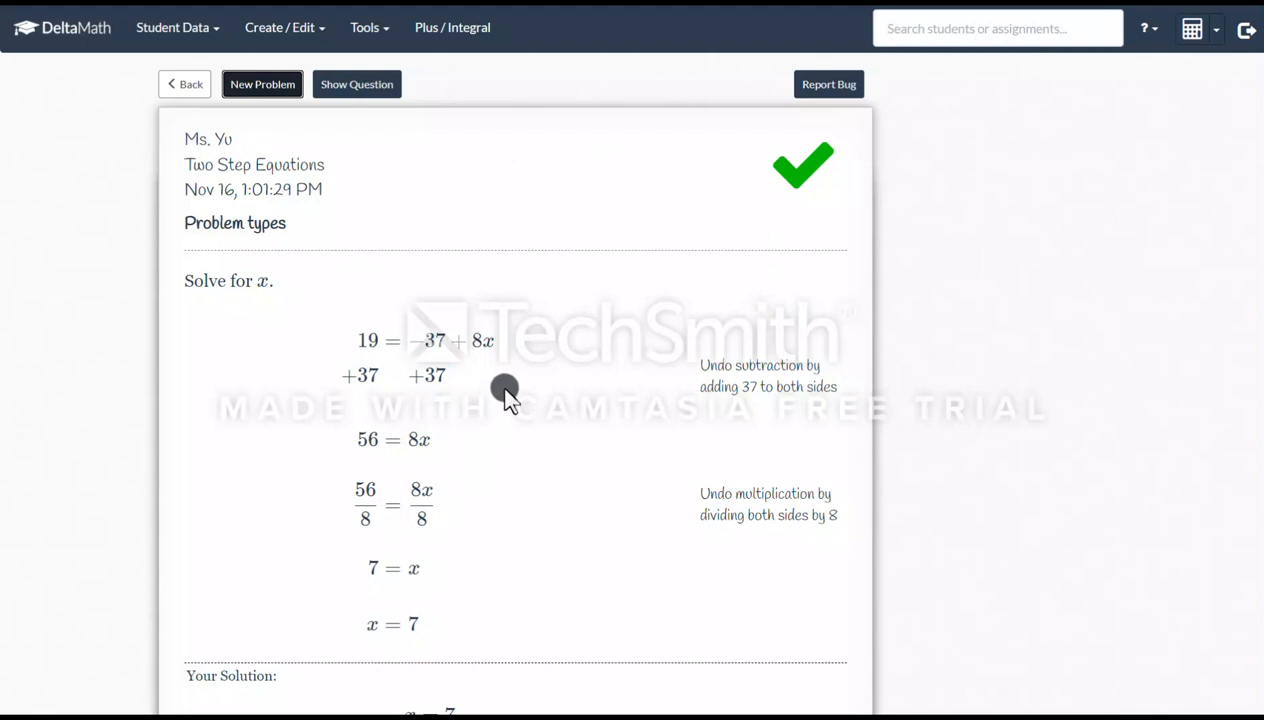
Review the worked solution and generate new sample problems twice
scroll(505, 393, "down", 1)
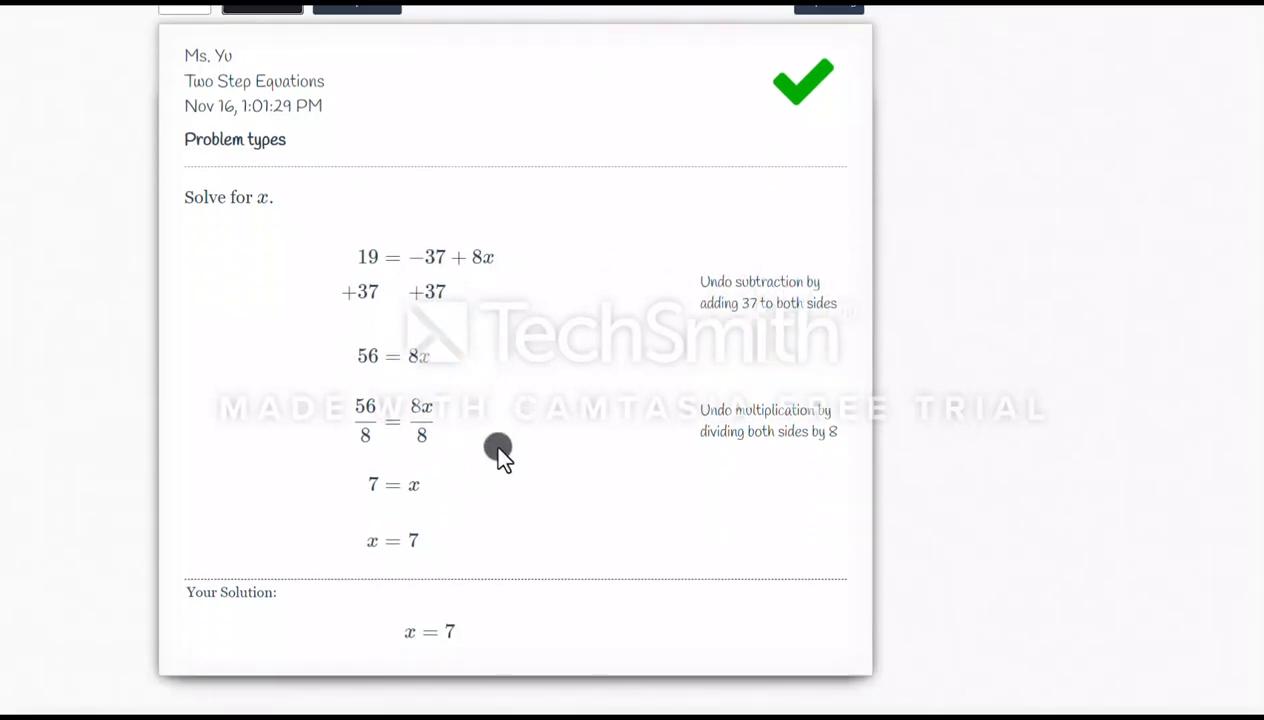
scroll(494, 432, "up", 1)
left_click(272, 86)
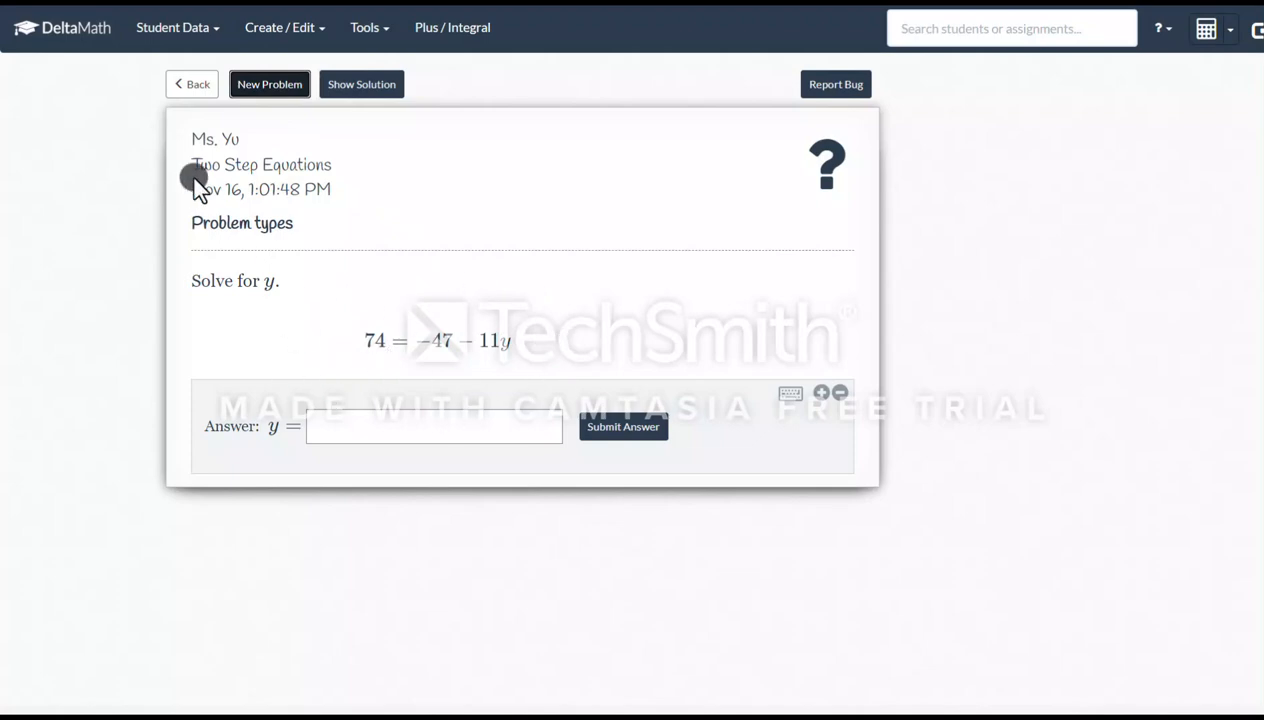
left_click(270, 88)
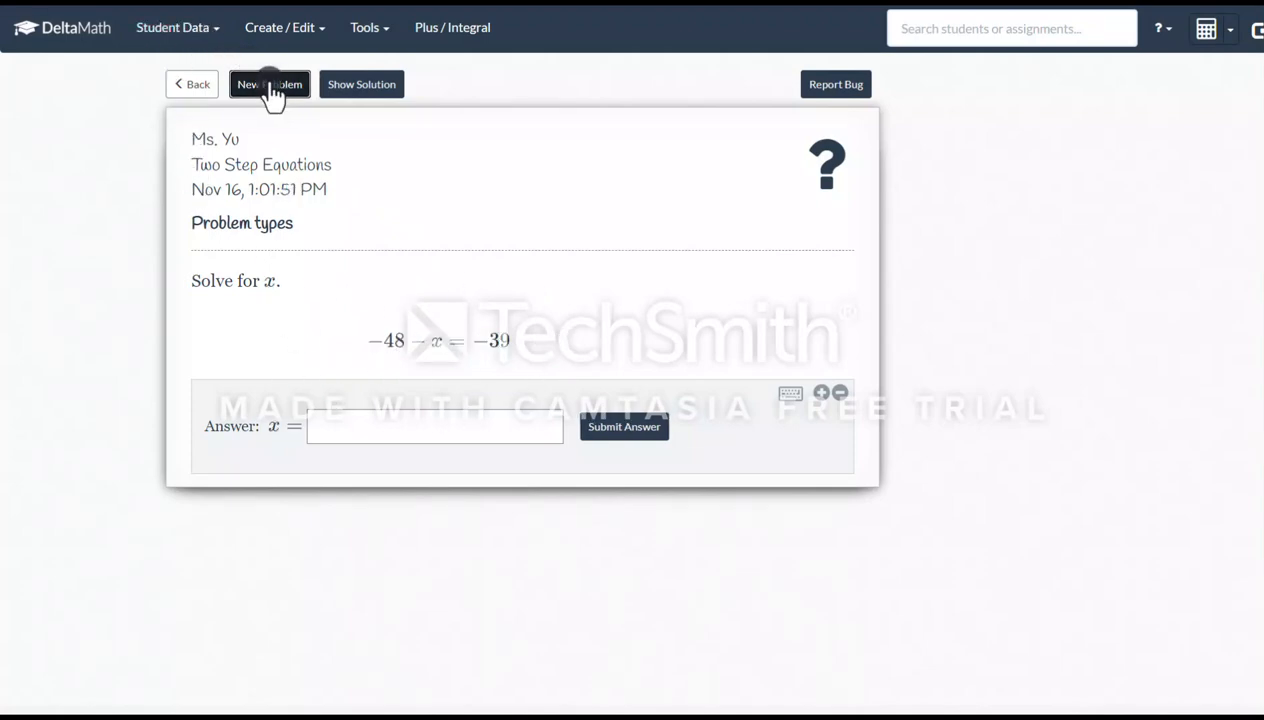
Return to the assignment and add the Two Step Equations skill from Solving Equations
left_click(192, 85)
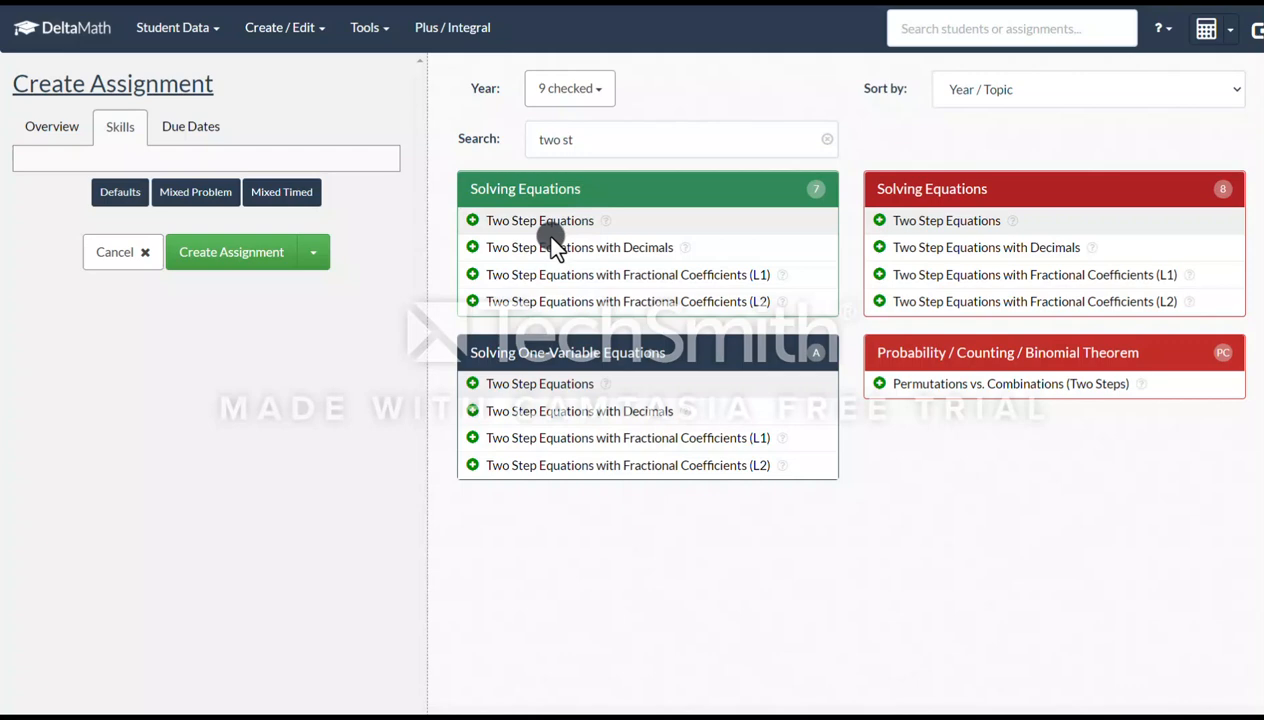
left_click(472, 221)
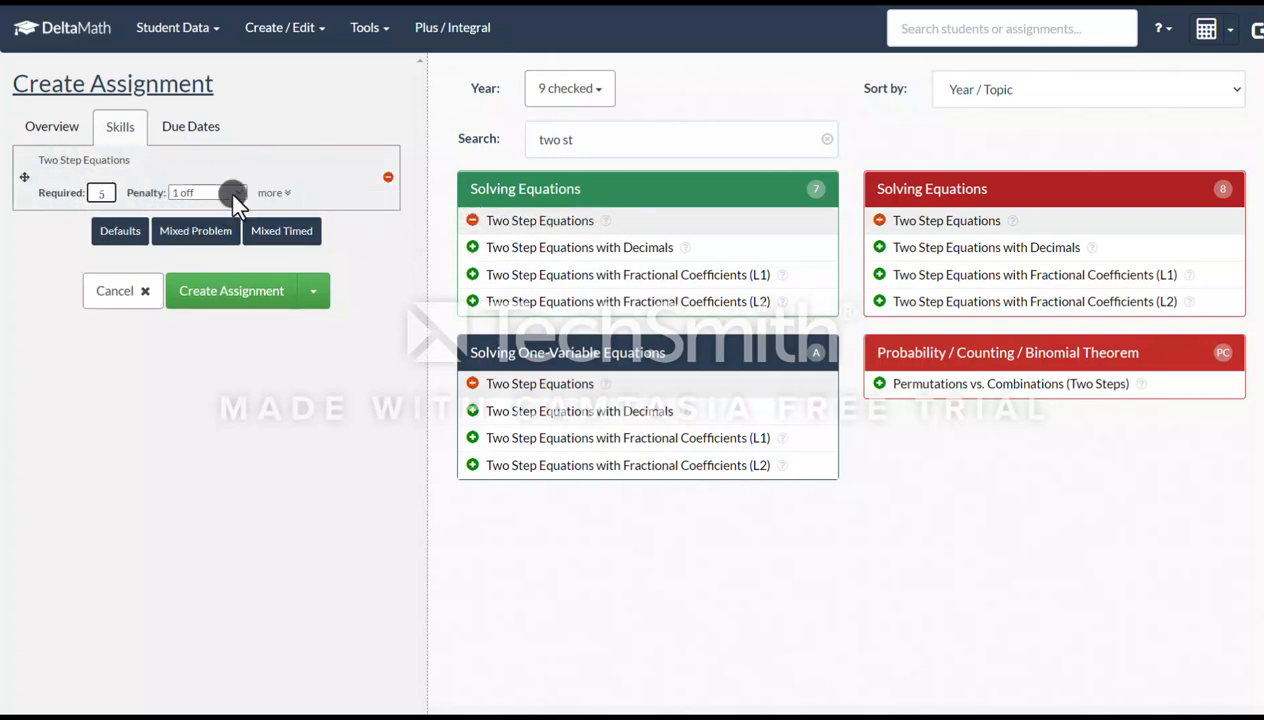
Expand the skill's options and set its required problems to 10
left_click(268, 193)
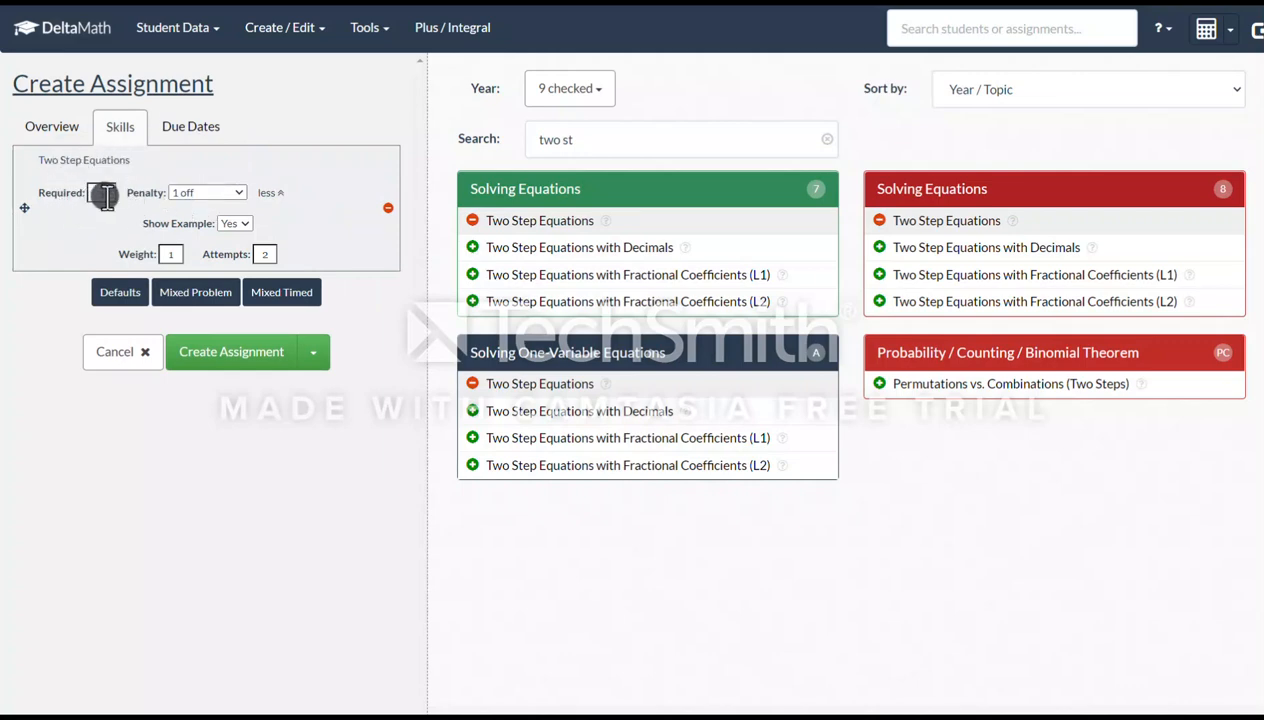
left_click(103, 193)
key("BackSpace")
type("10")
left_click(234, 224)
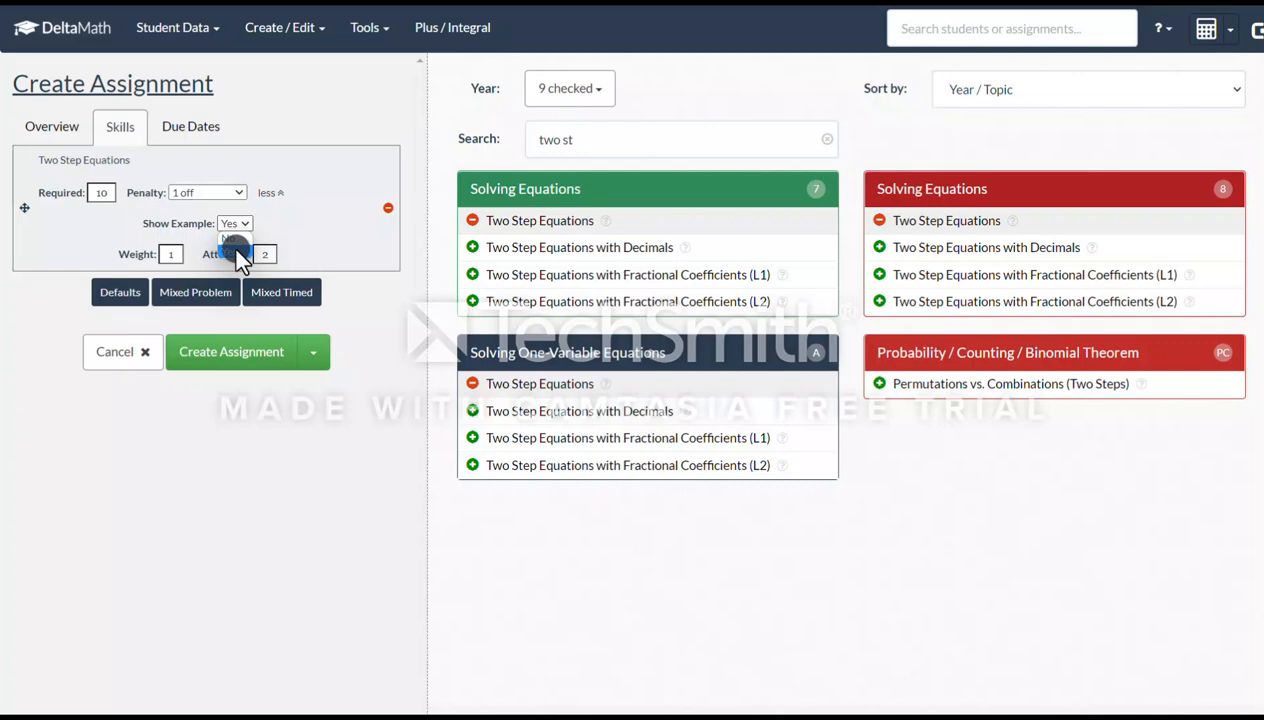
left_click(236, 253)
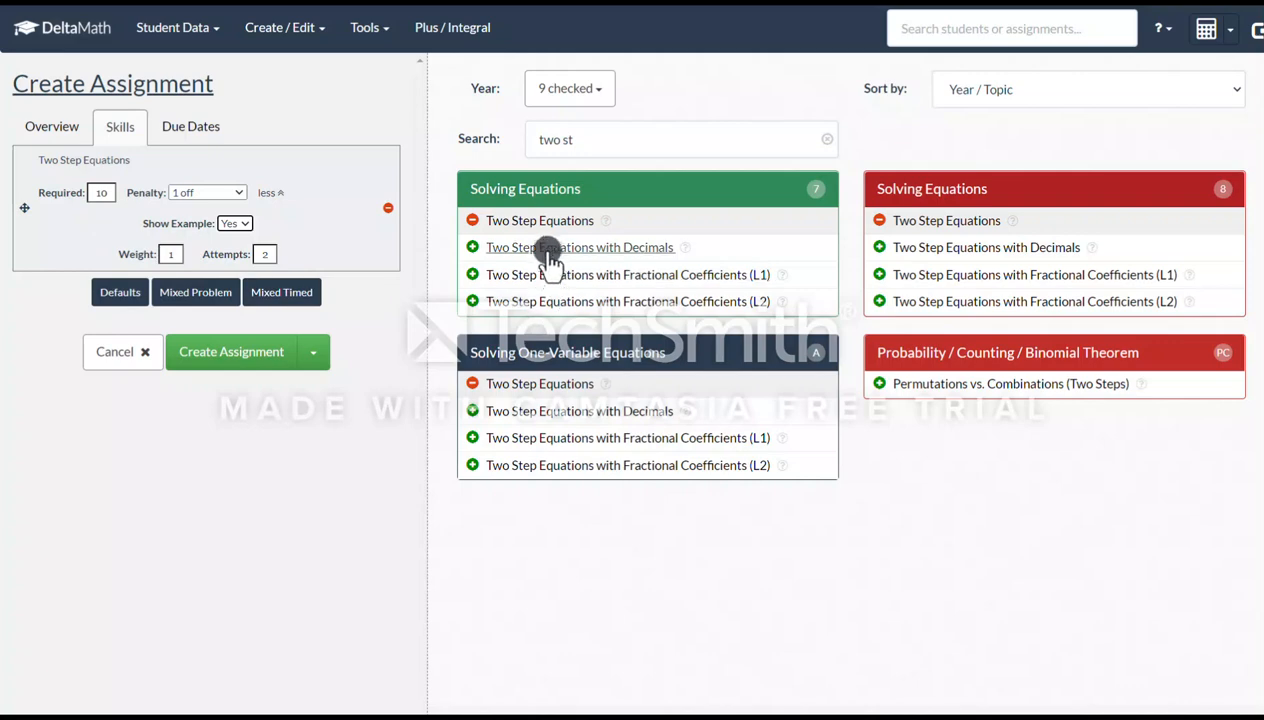
left_click(472, 247)
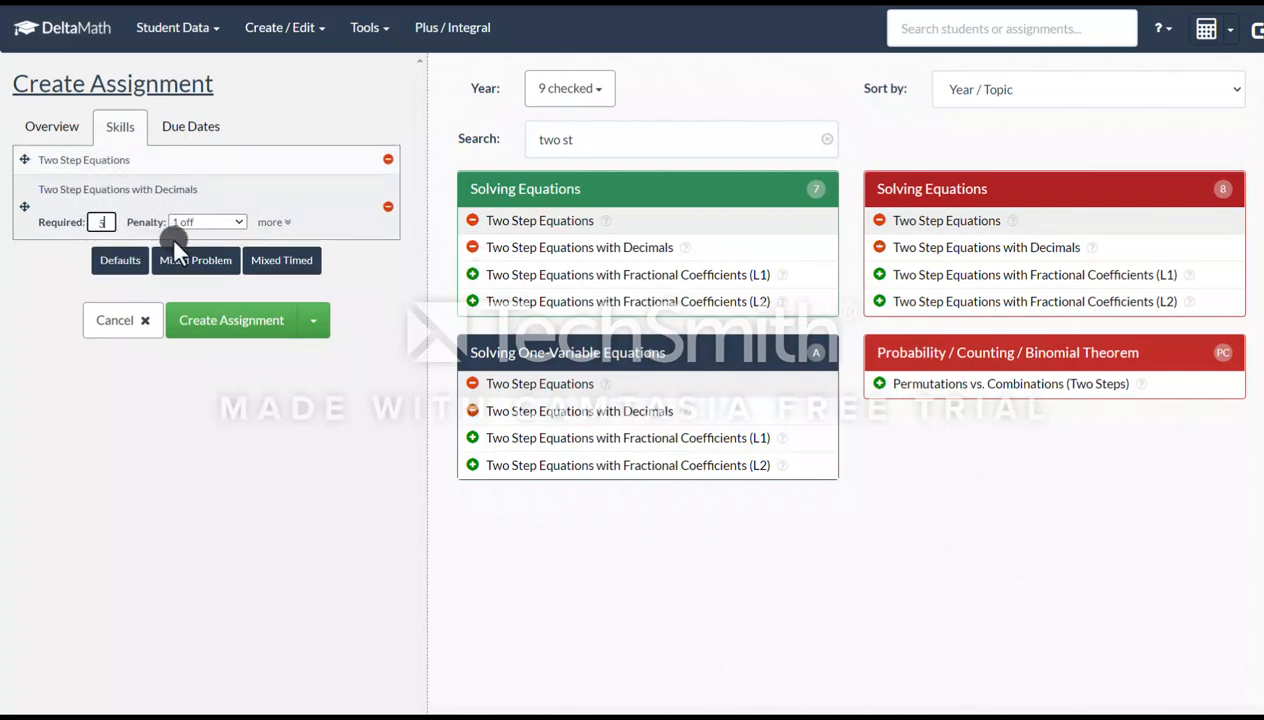
left_click(388, 207)
left_click(804, 163)
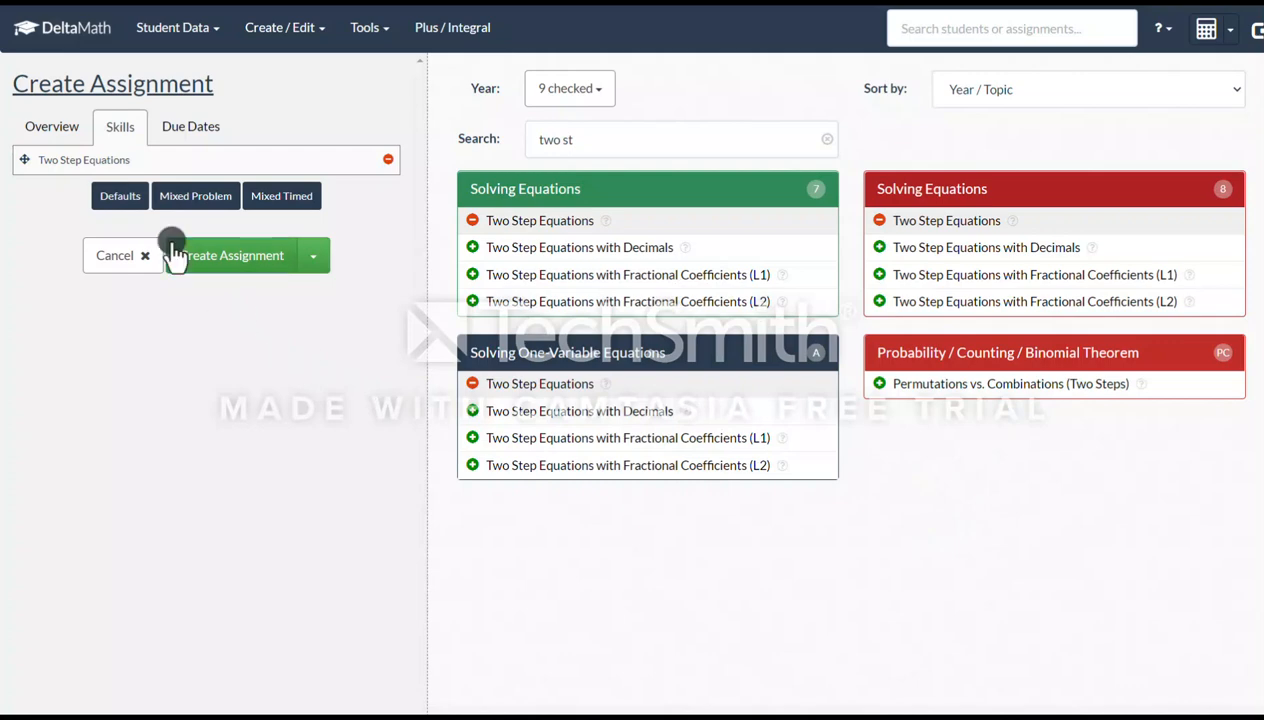
Set the assignment's due date to 11/18/2022
left_click(182, 130)
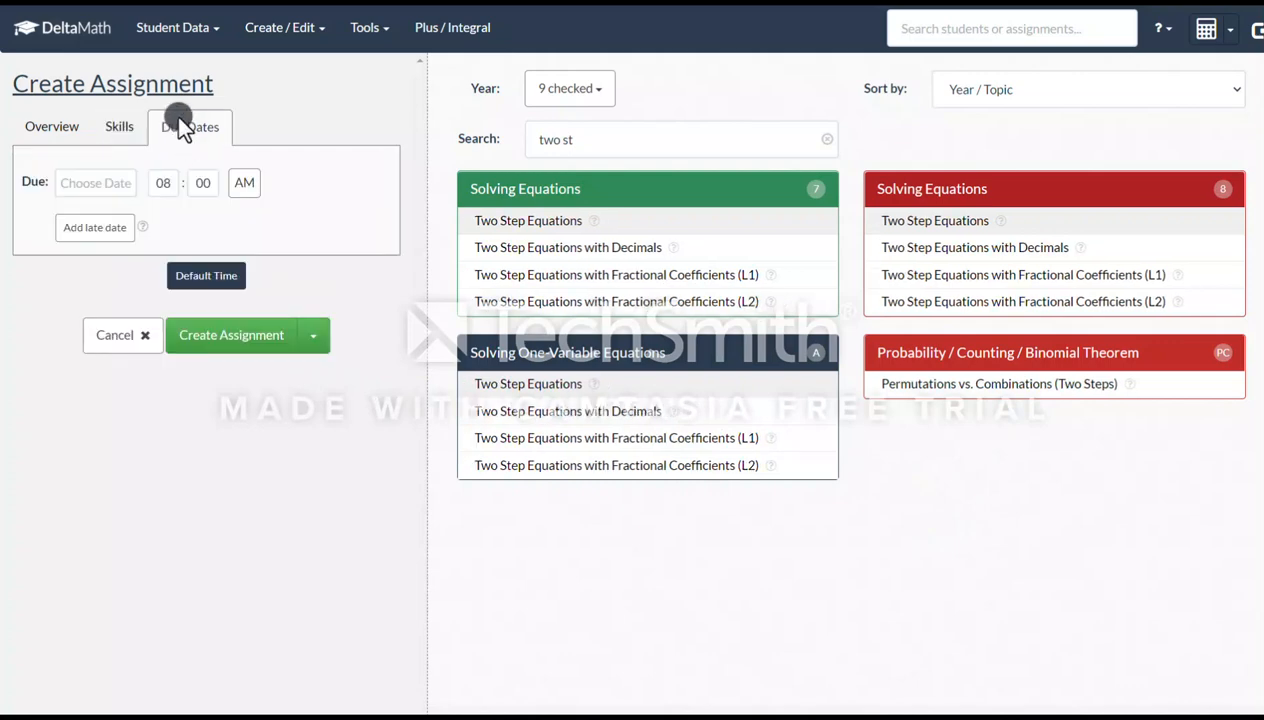
left_click(101, 183)
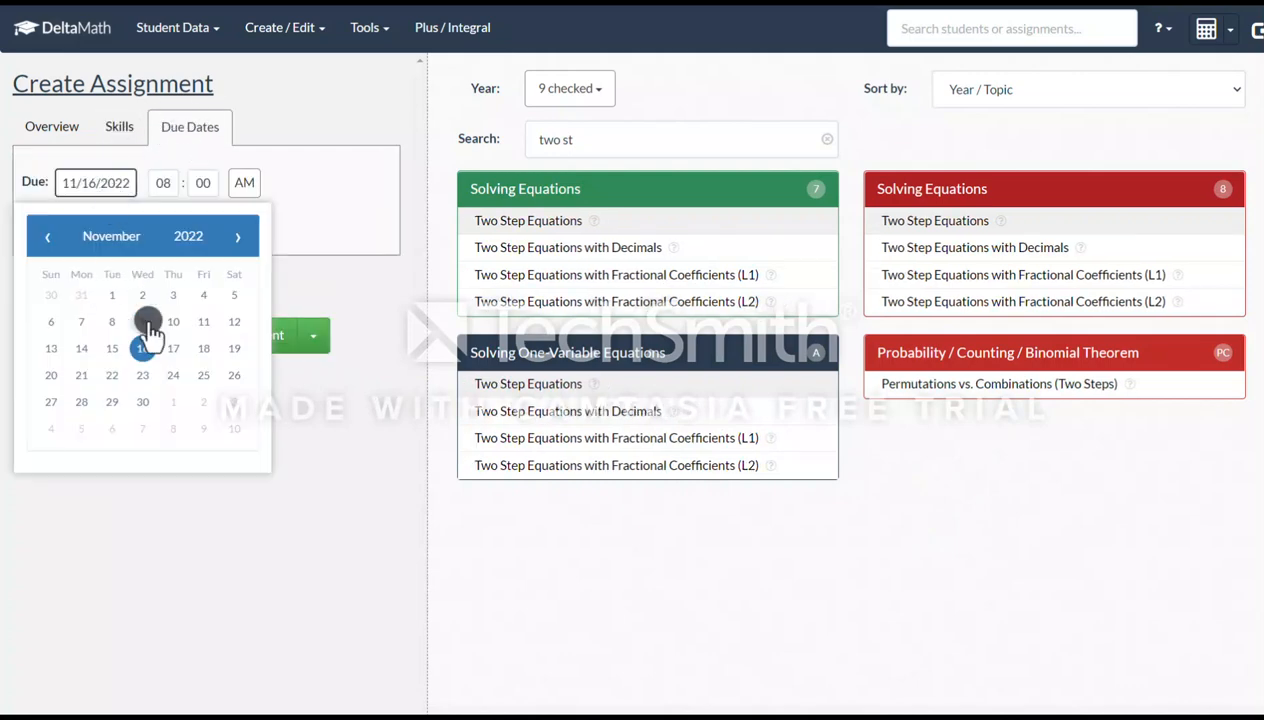
left_click(201, 352)
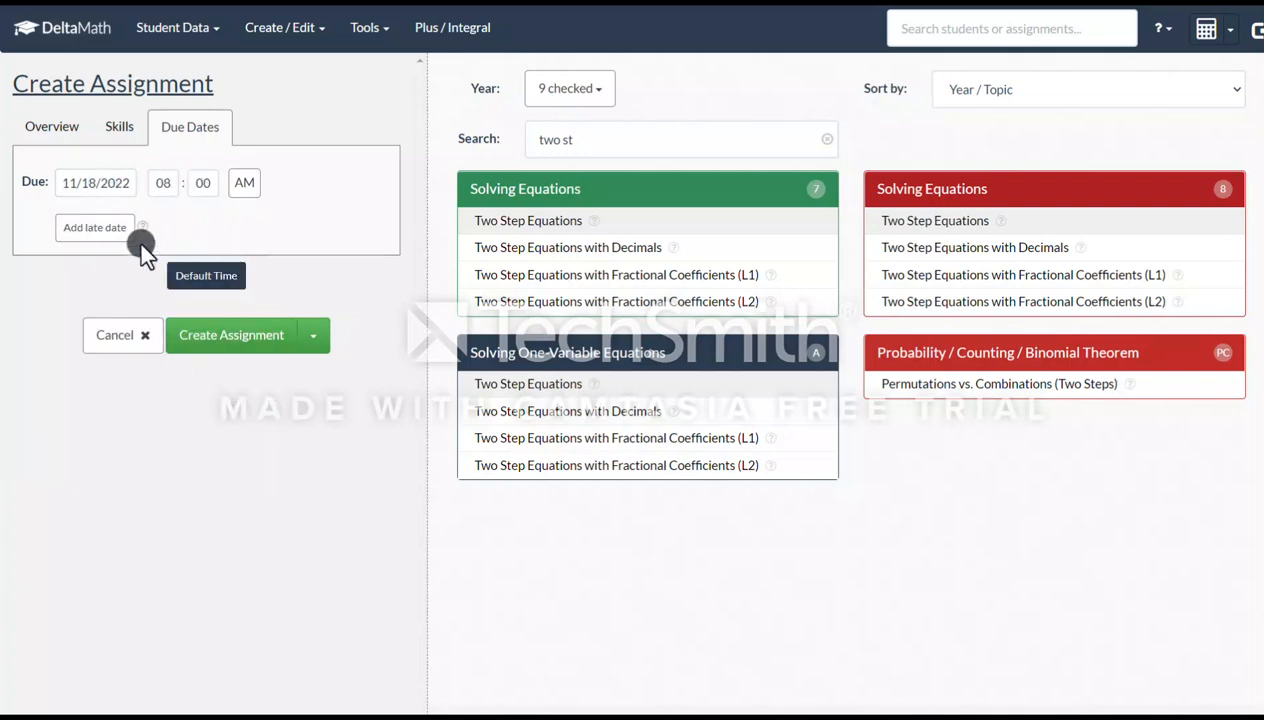
Add a late date for 90% credit on 11/21/2022
left_click(104, 240)
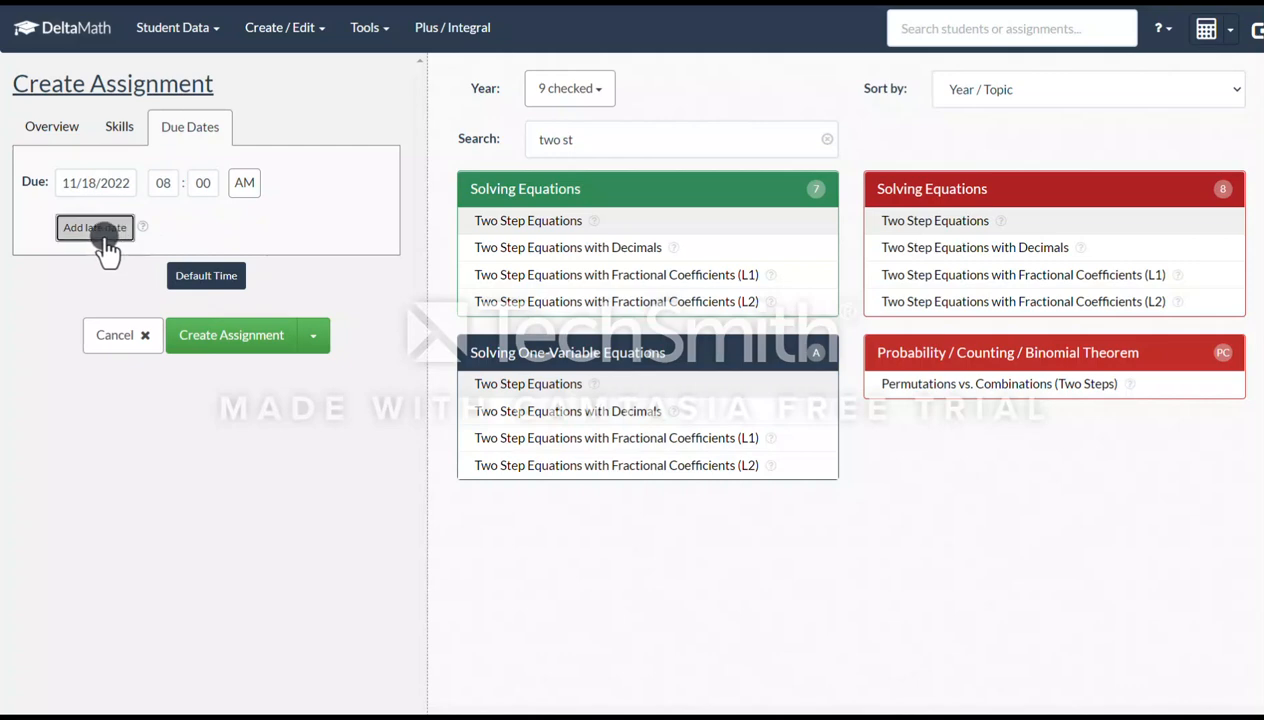
left_click(145, 226)
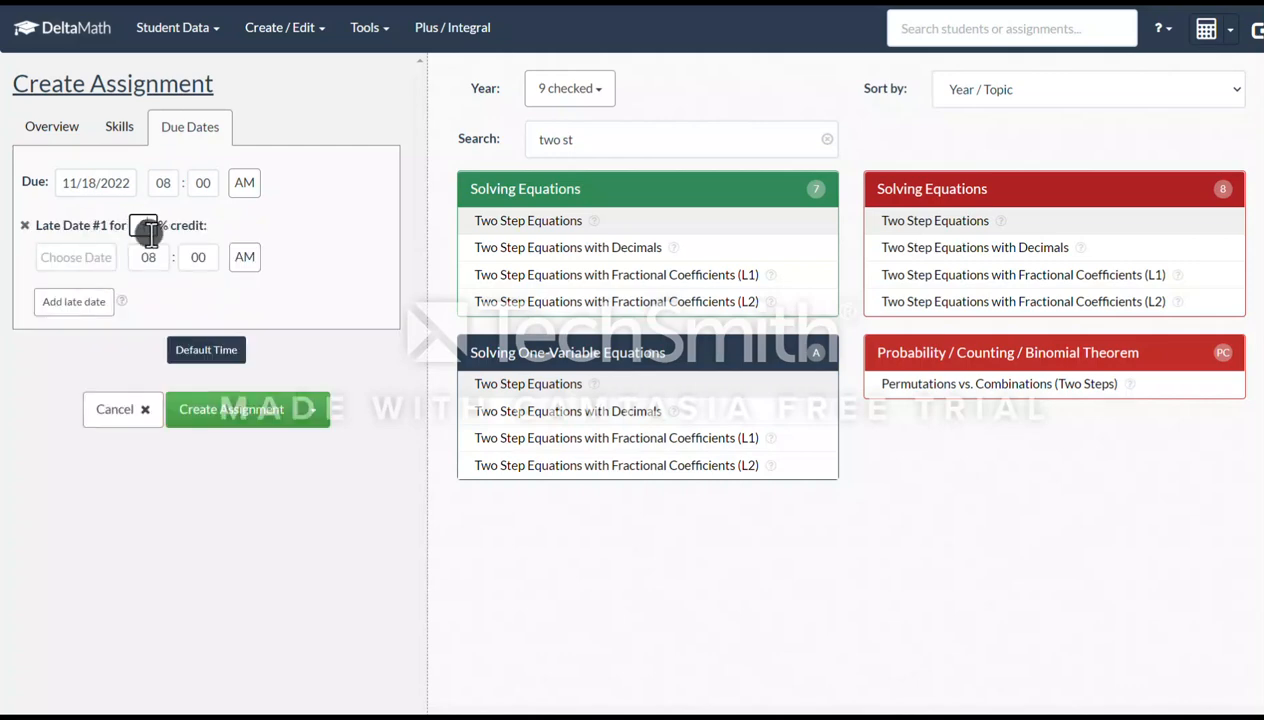
type("90")
left_click(100, 256)
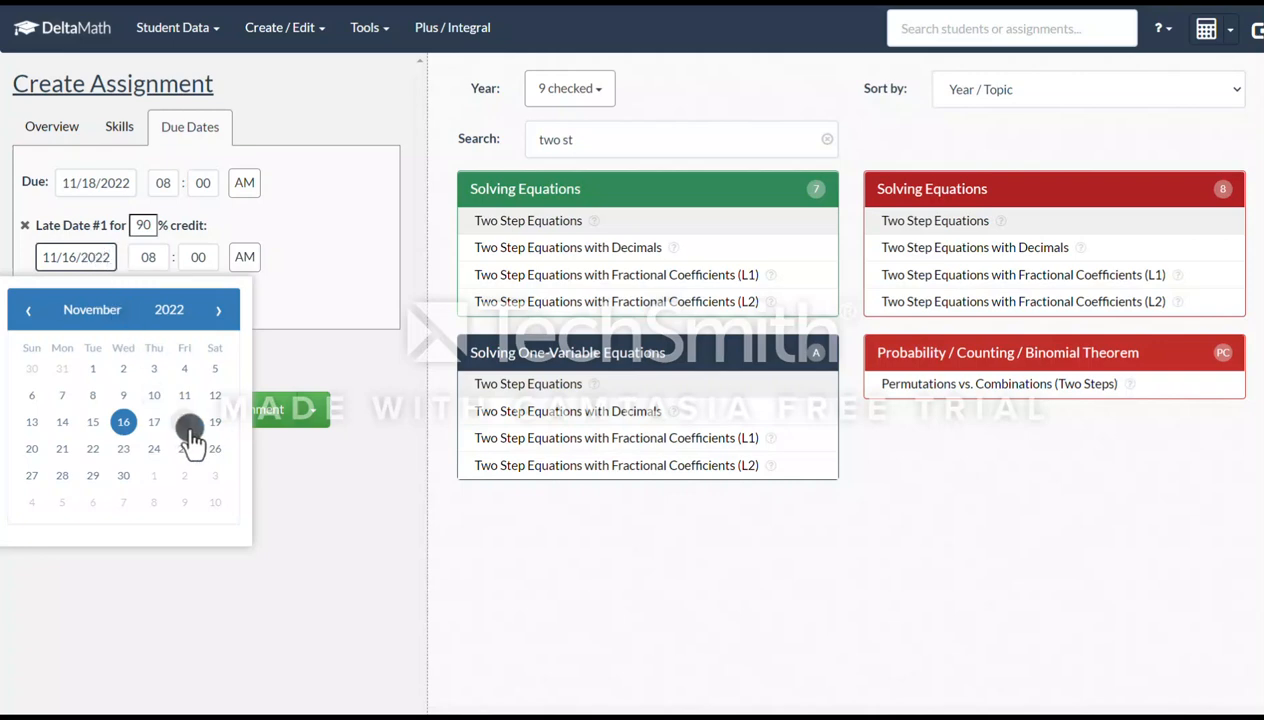
left_click(62, 450)
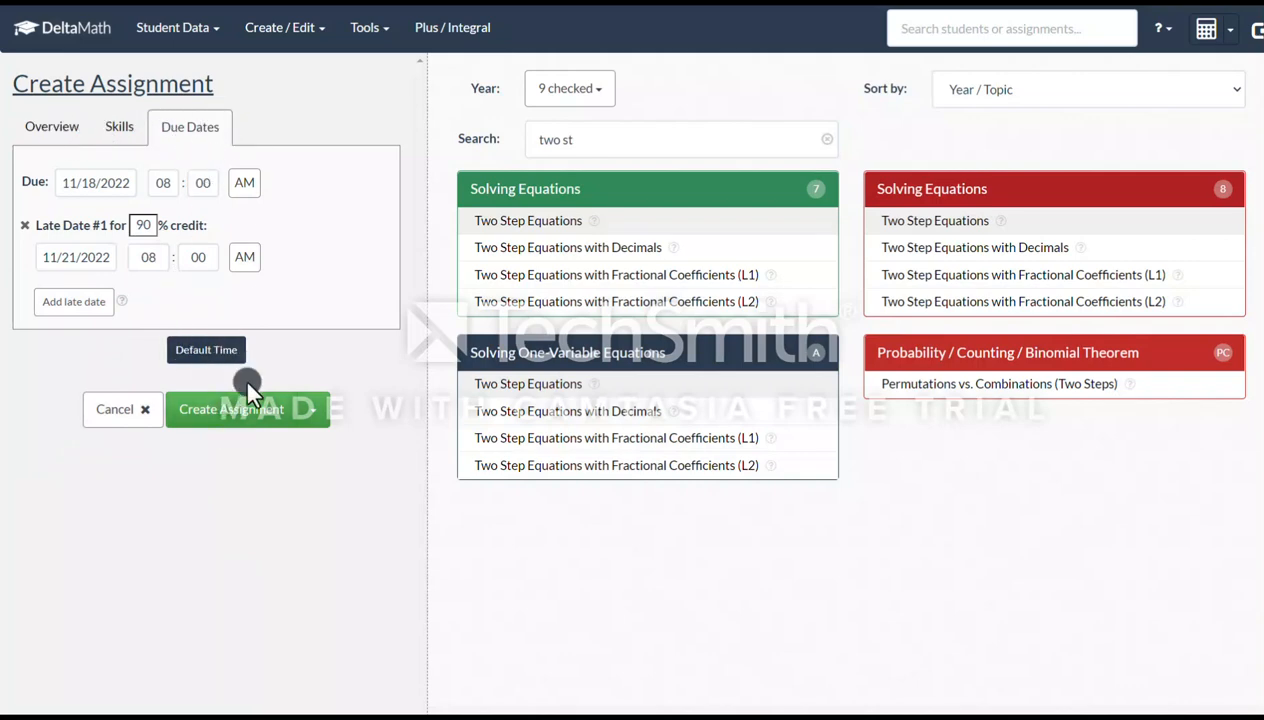
Create the assignment and dismiss the notice
left_click(283, 425)
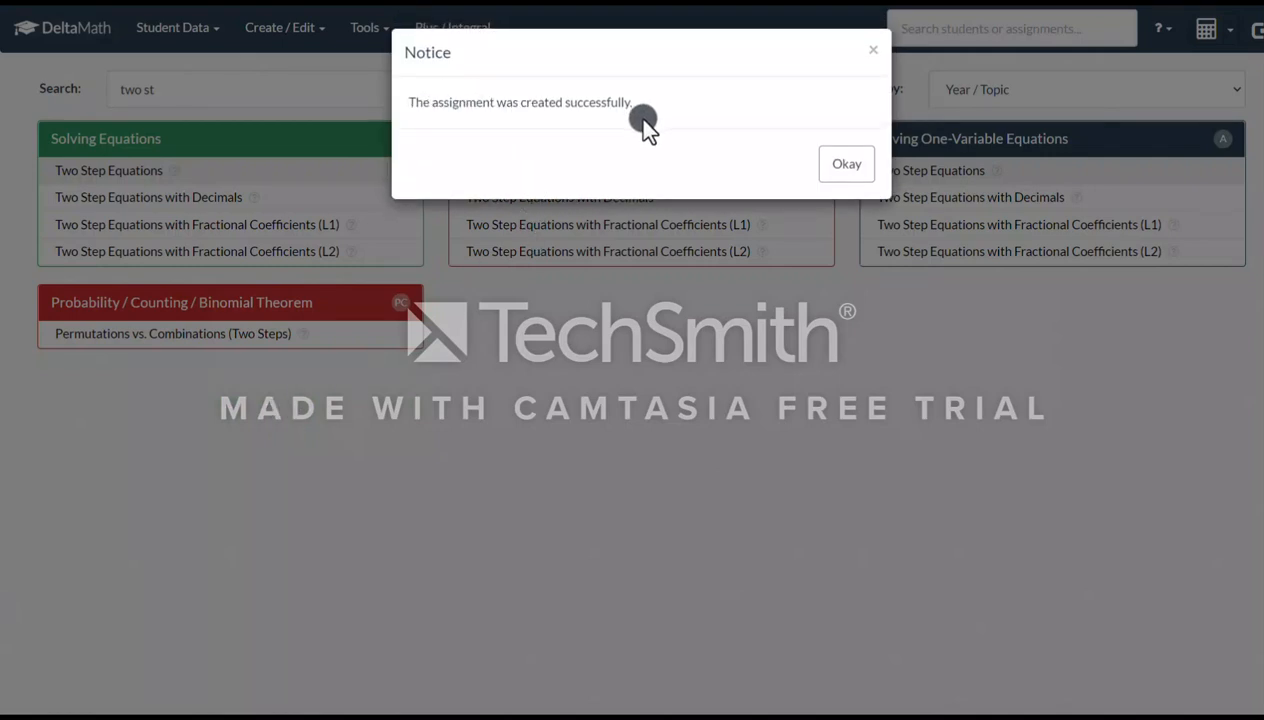
left_click(852, 166)
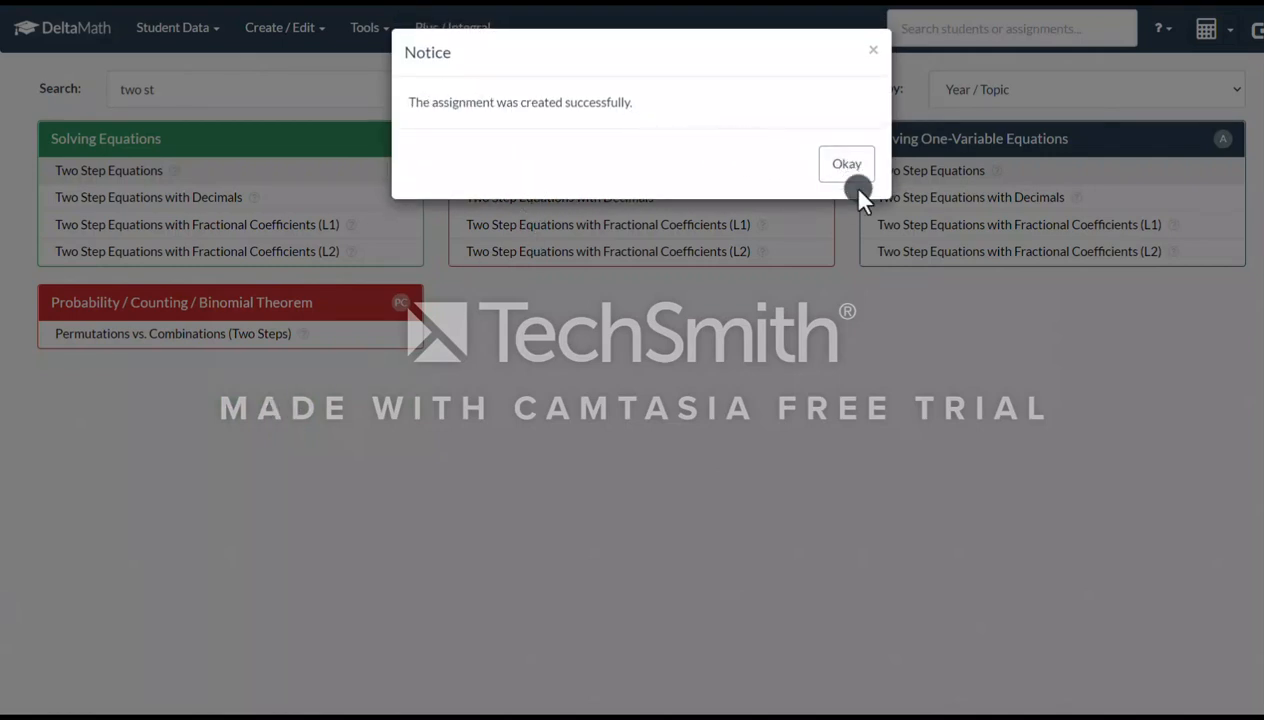